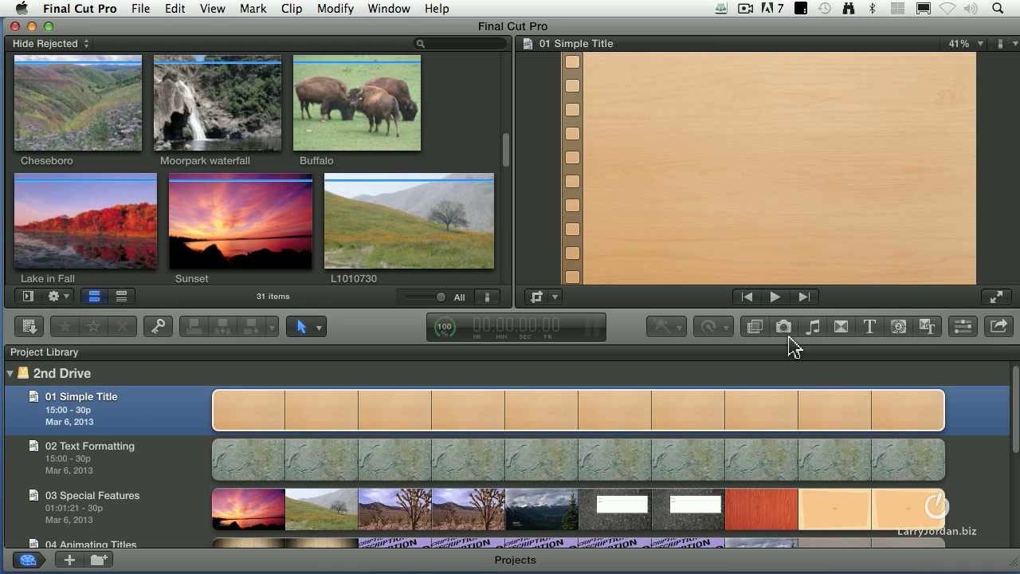
Open the 01 Simple Title project and select its Wood background clip in the timeline
left_click(123, 417)
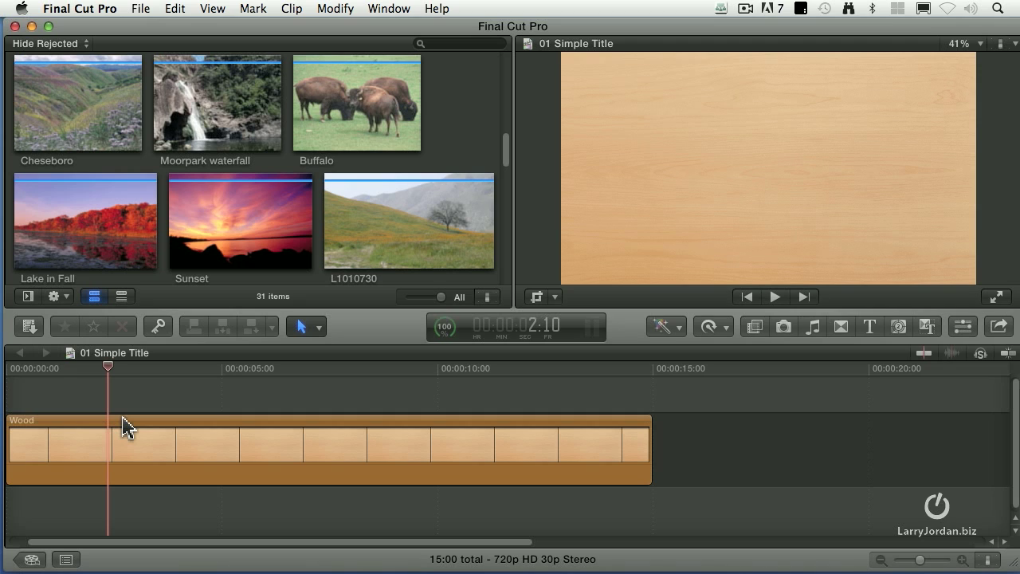
left_click(177, 436)
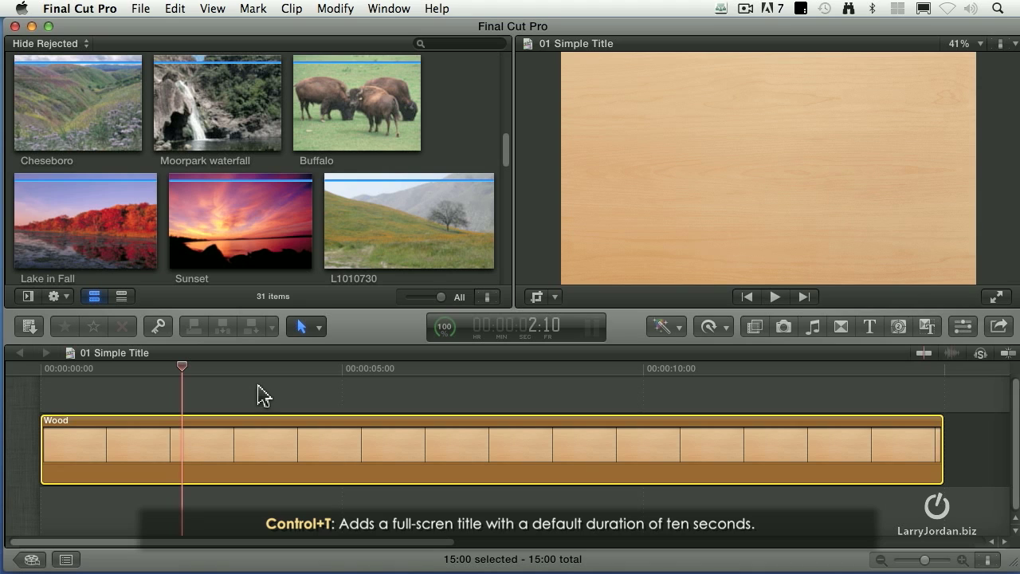
Add a ten-second Basic Title above the Wood clip and preview its Title text at 6:09
key("ctrl+t")
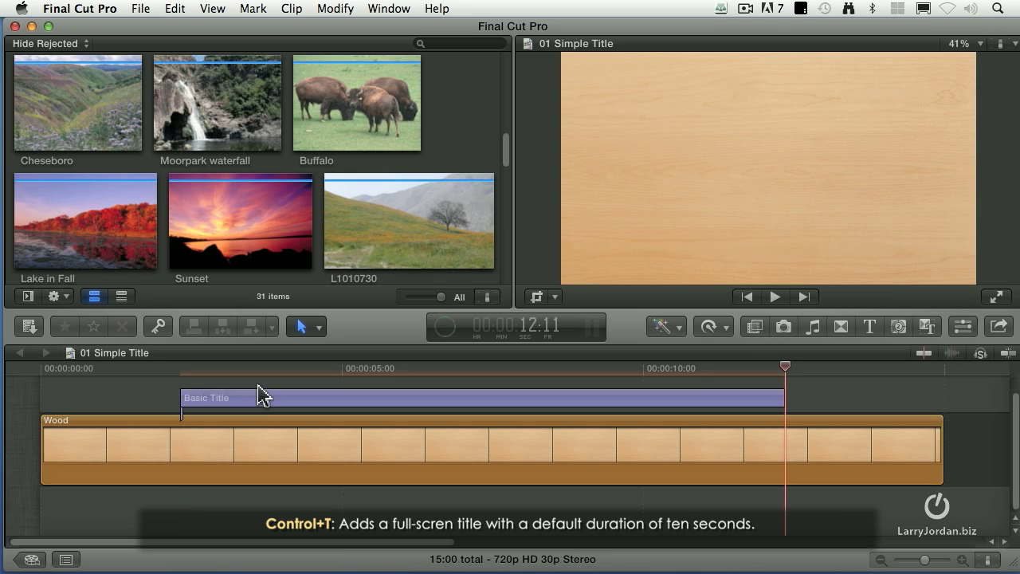
left_click(263, 394)
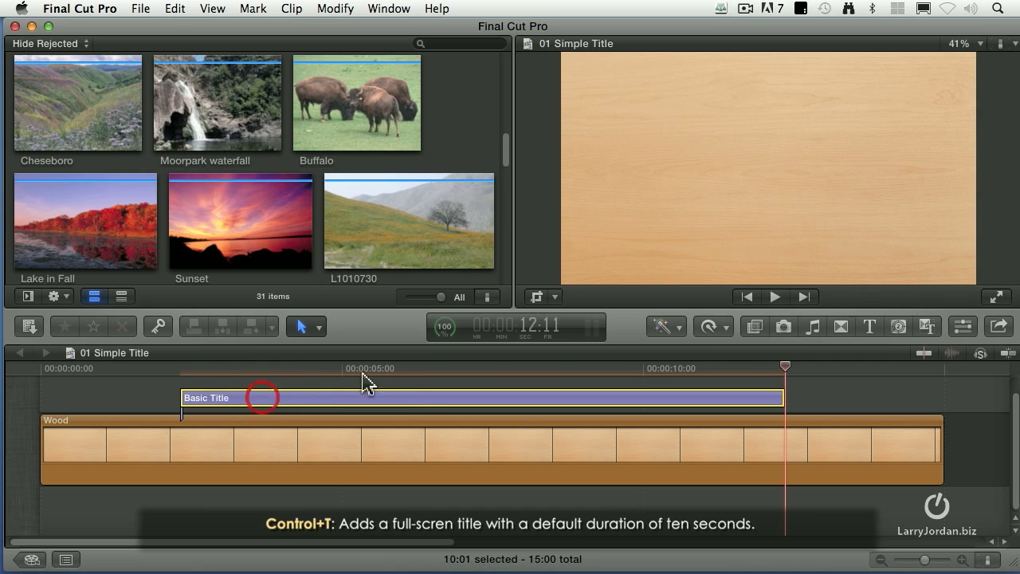
left_click(421, 370)
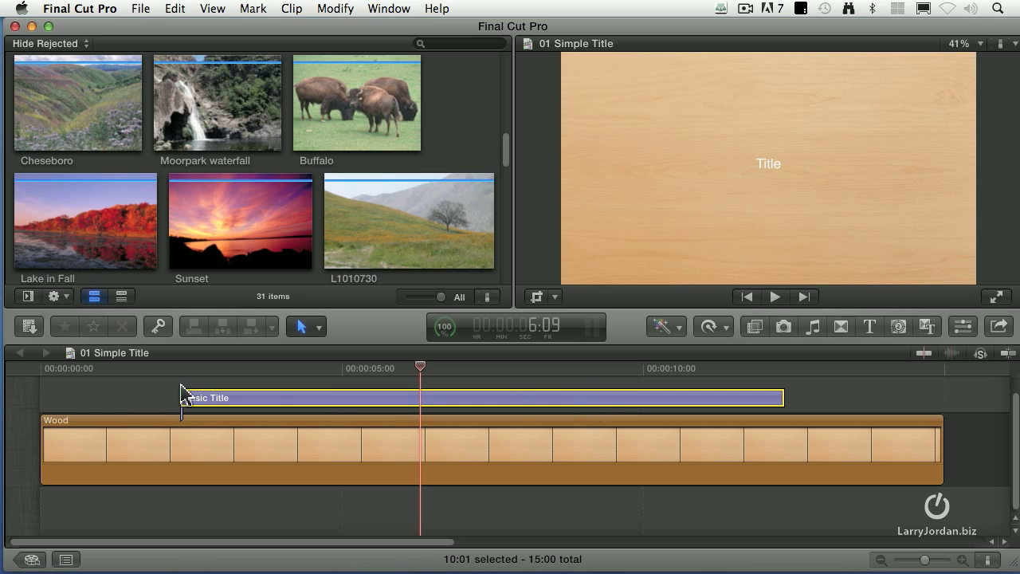
left_click(474, 398)
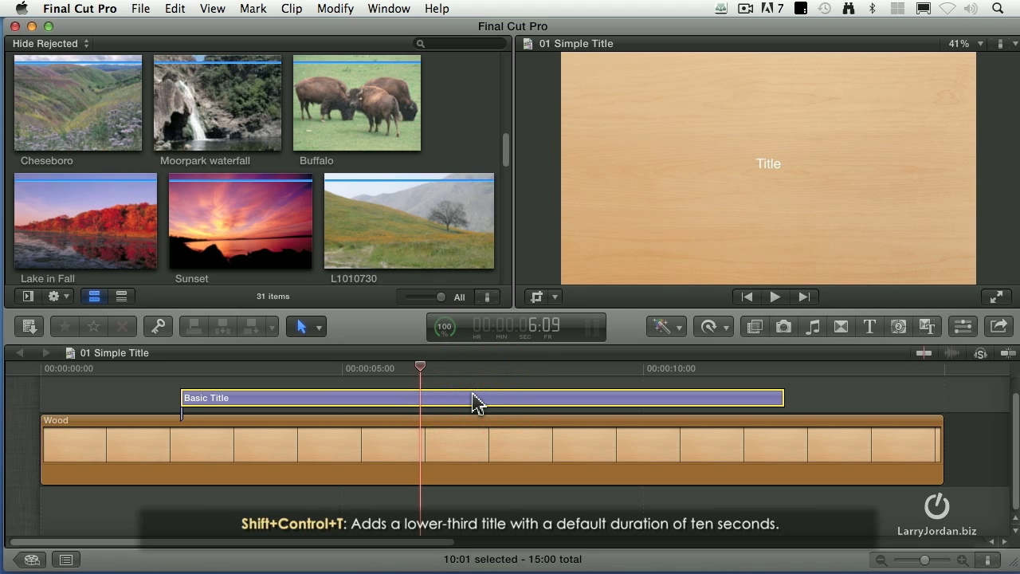
Replace the Basic Title with a Basic Lower Third slid to the start of the timeline
key("Delete")
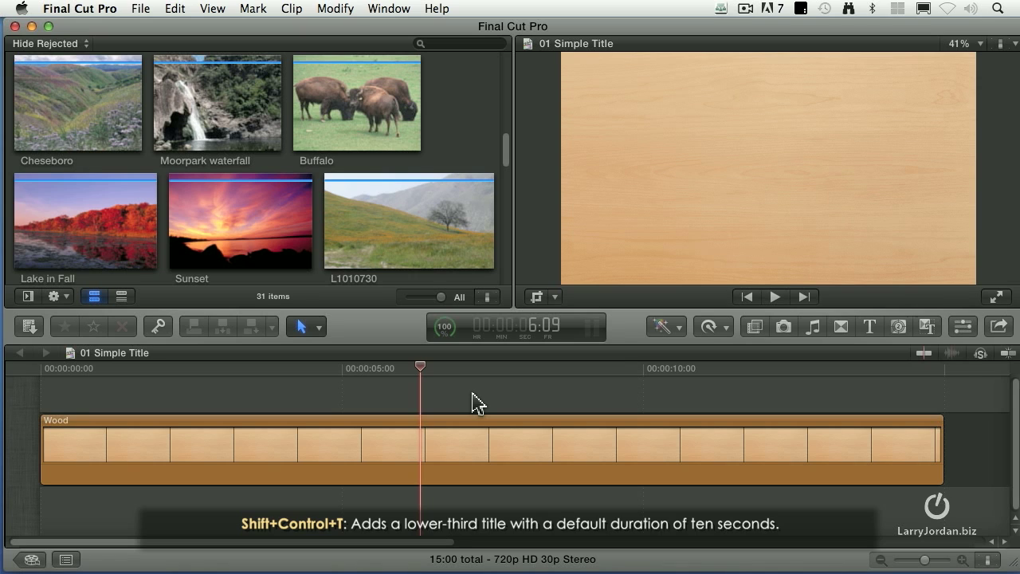
key("ctrl+shift+t")
left_click_drag(475, 402, 109, 401)
left_click(214, 368)
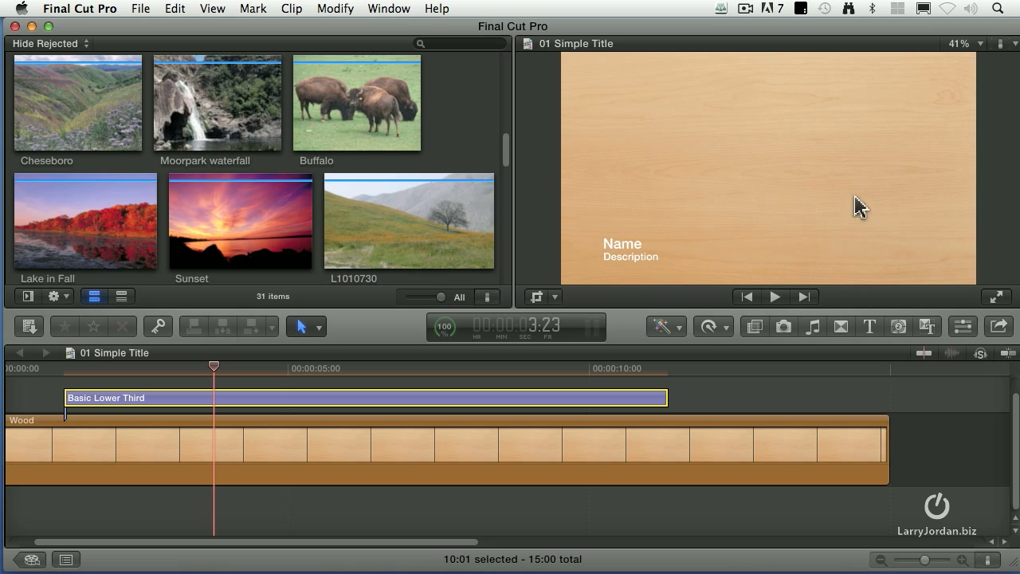
Check the lower third against the title/action safe zones, then shorten the clip
left_click(1000, 46)
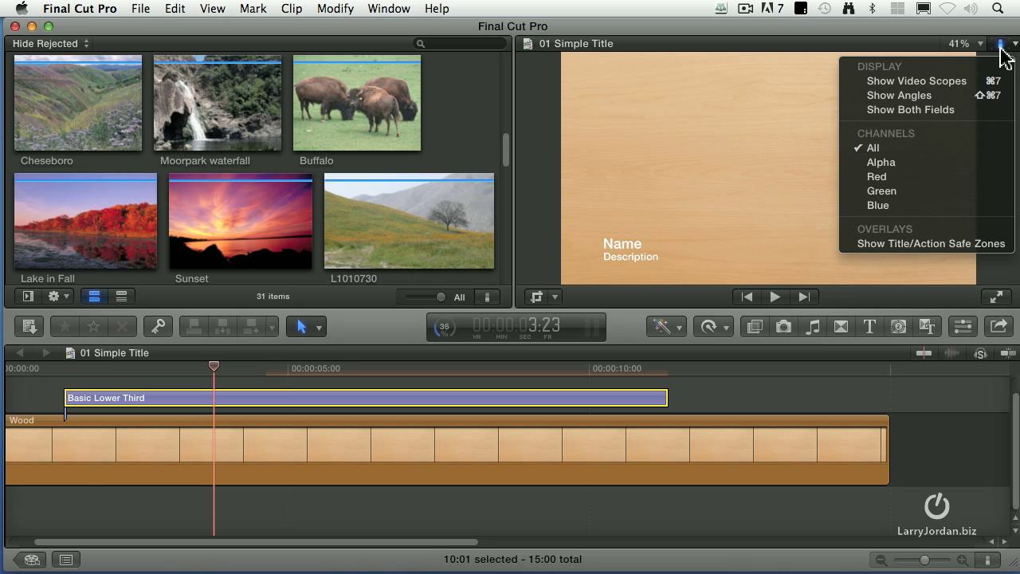
left_click(873, 247)
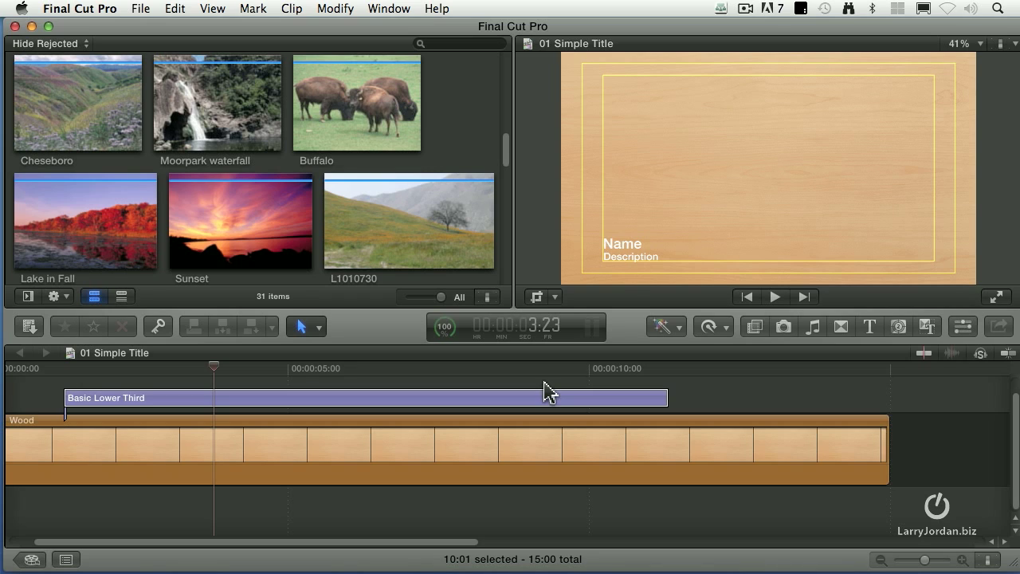
left_click(1000, 43)
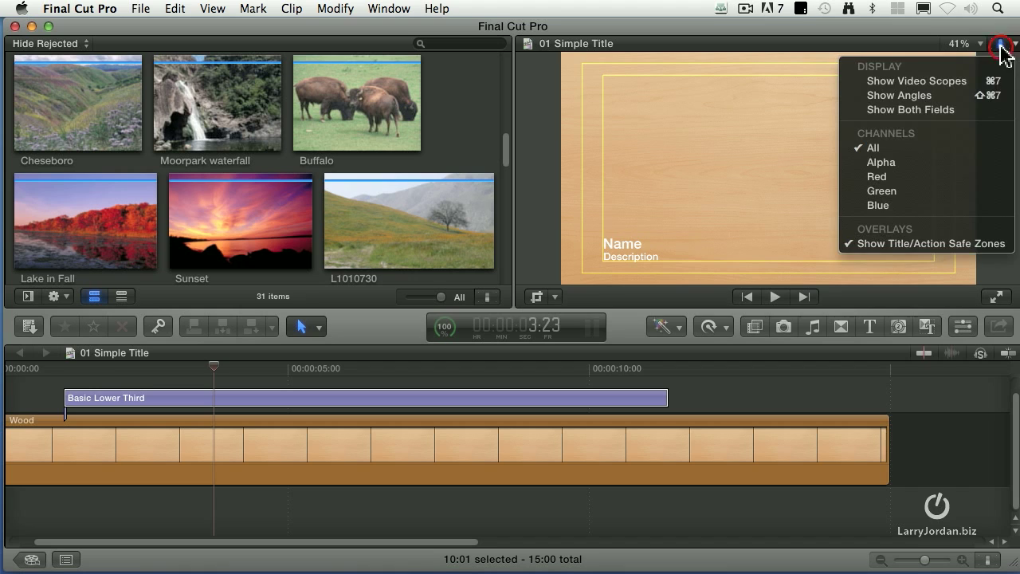
left_click(930, 247)
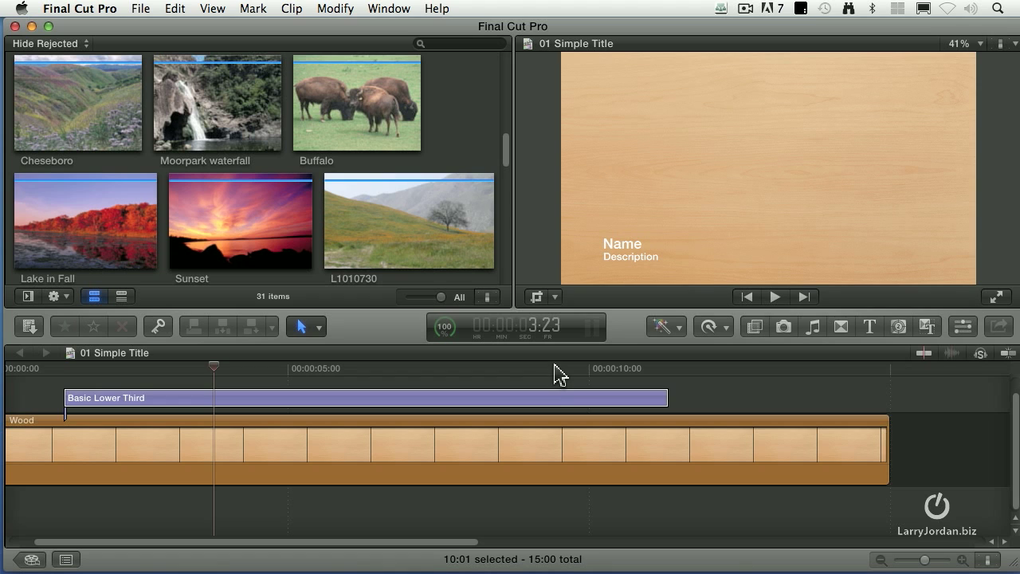
left_click(550, 396)
left_click_drag(666, 397, 326, 392)
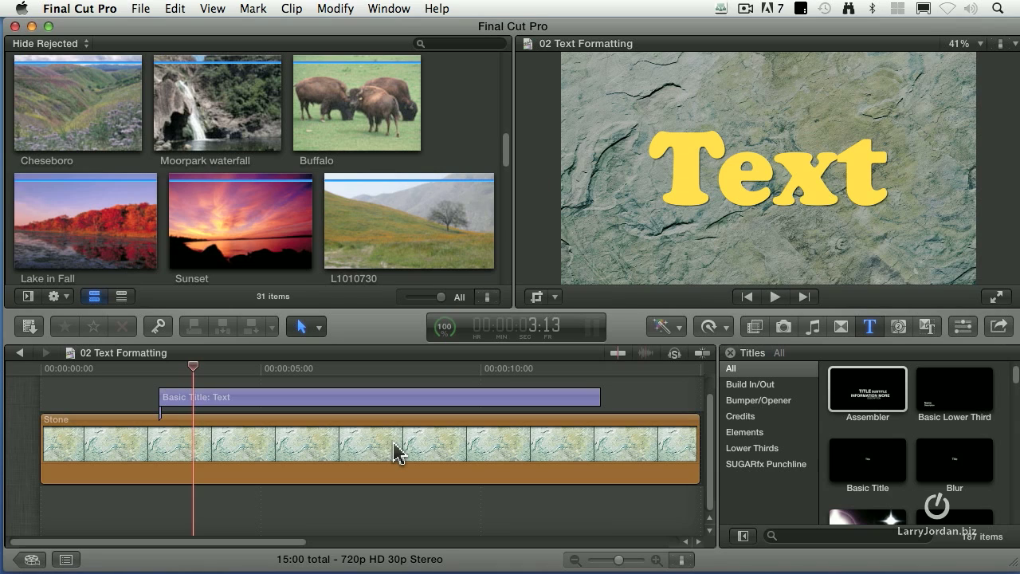
Select the Stone background clip and show its generator parameters in the Inspector
left_click(395, 448)
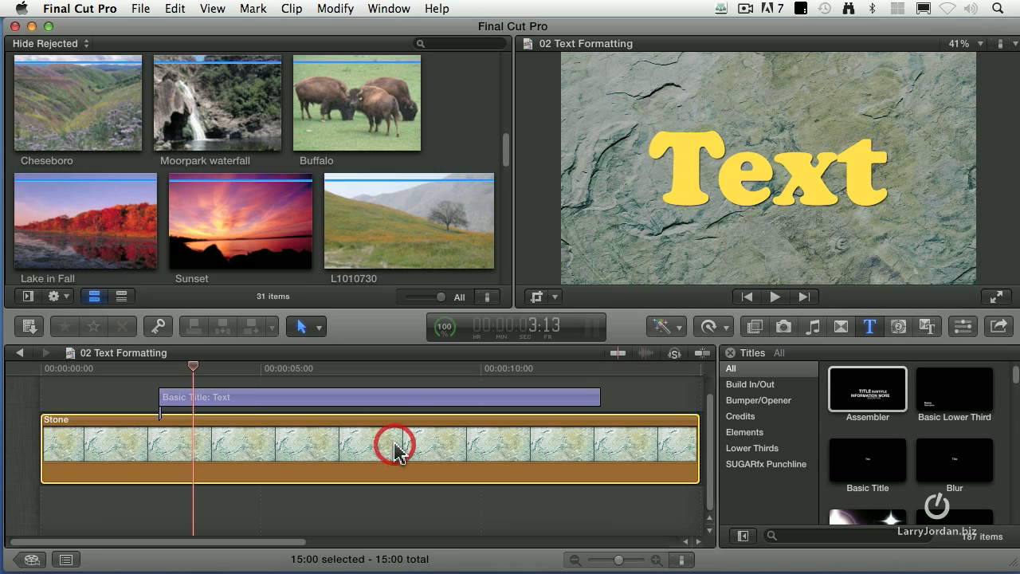
left_click(482, 448)
left_click(964, 327)
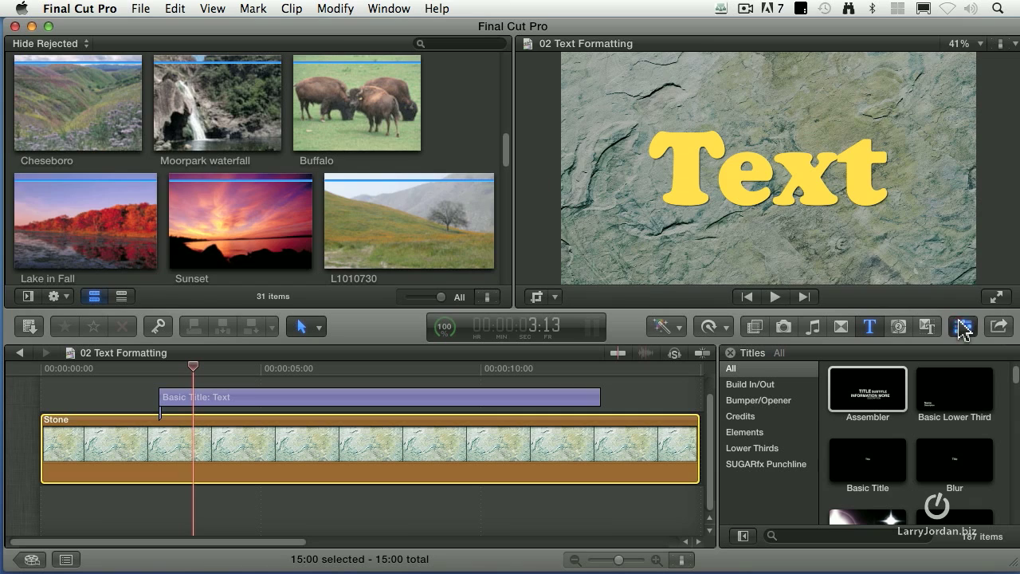
left_click(805, 46)
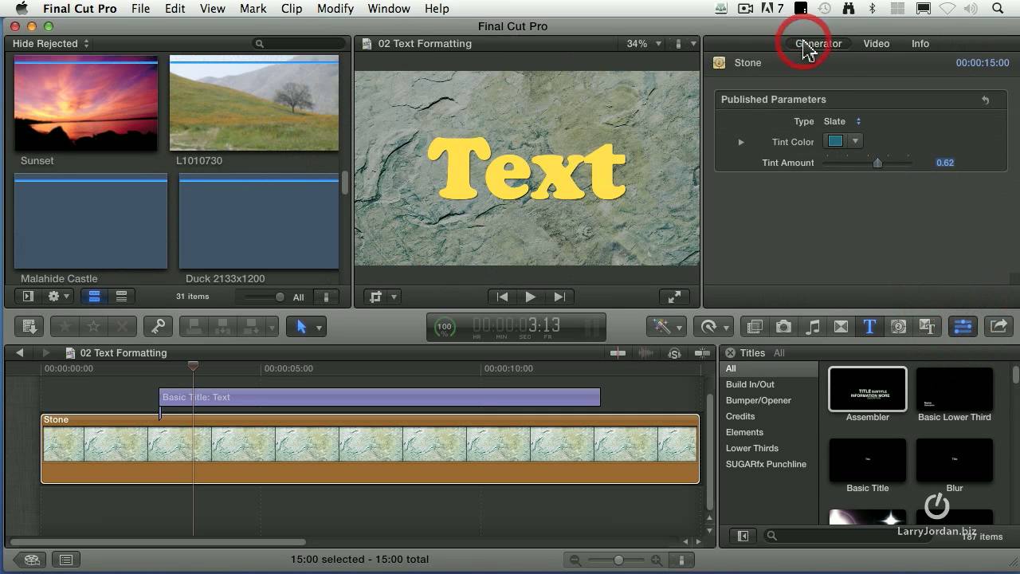
Try Concrete and Limestone stone types, keep Slate, and set Tint Amount to 0.63
left_click(844, 122)
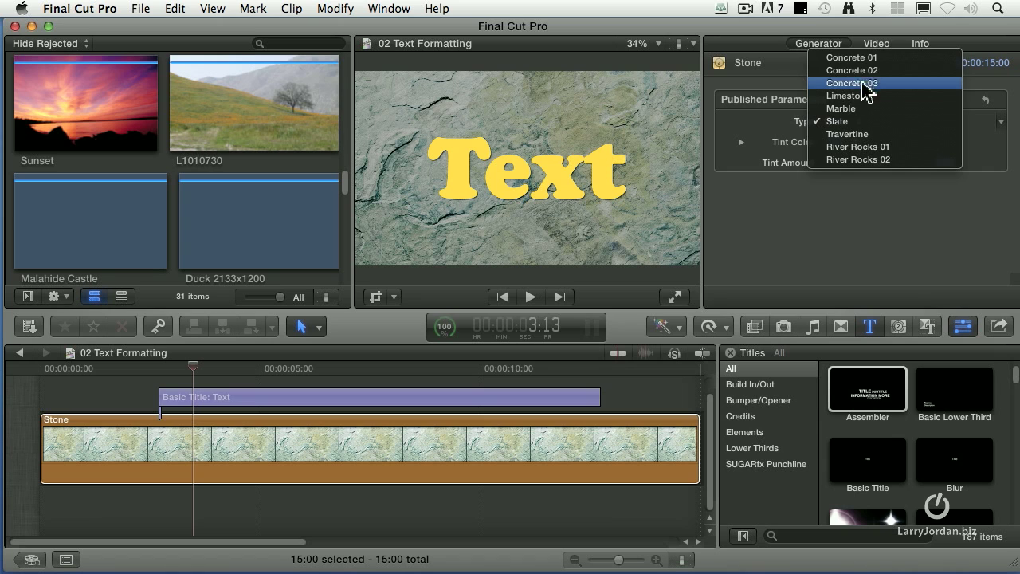
left_click(870, 60)
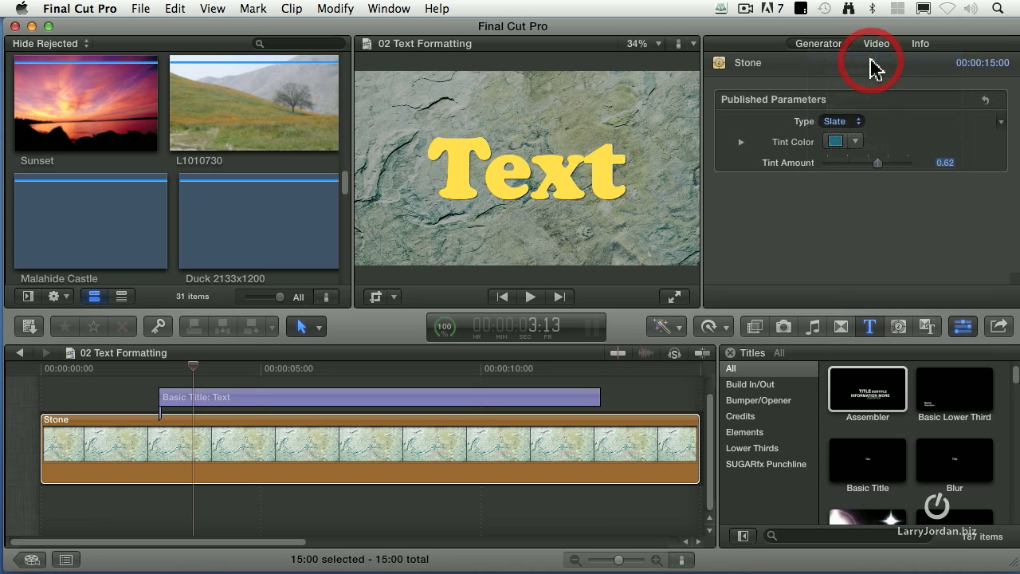
left_click(876, 120)
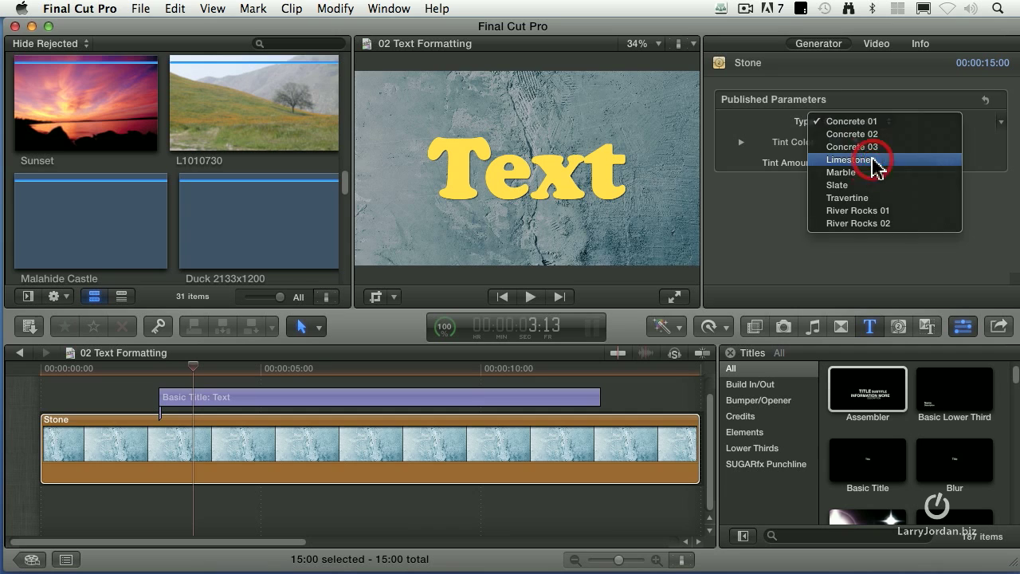
left_click(876, 160)
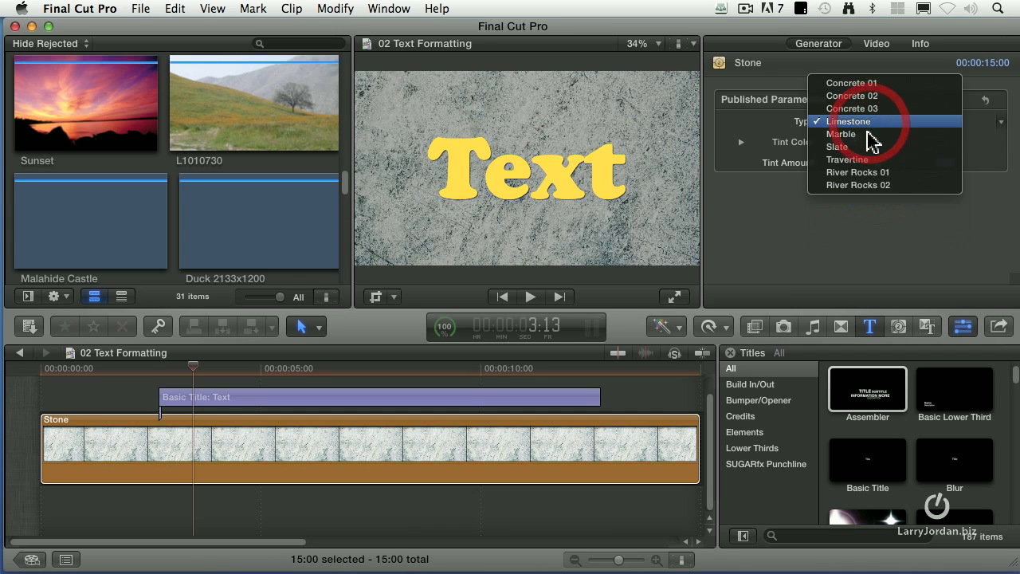
left_click(869, 148)
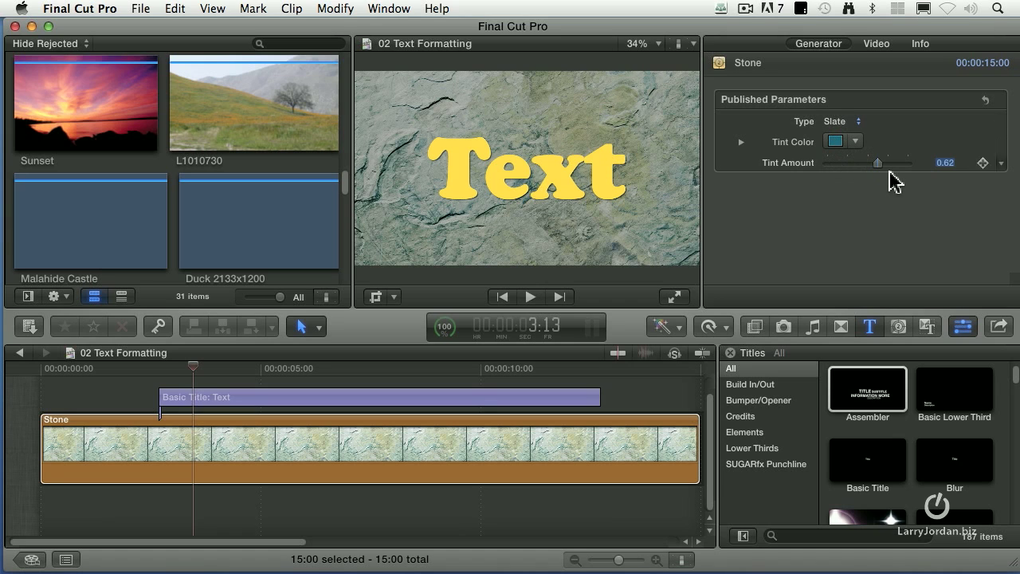
mouse_move(881, 167)
left_mouse_down()
mouse_move(813, 166)
mouse_move(881, 170)
left_mouse_up()
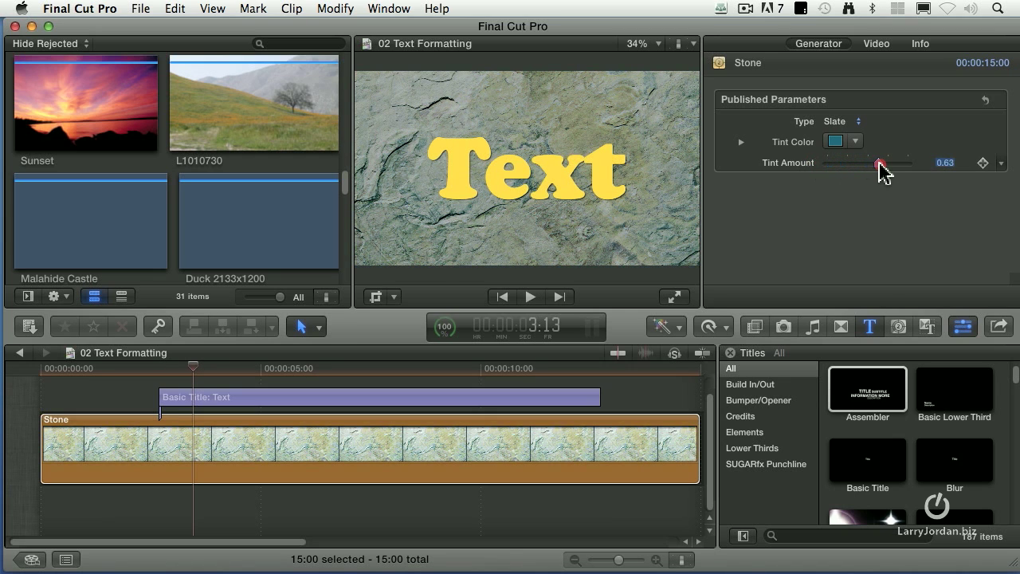
Lower the Stone clip's Compositing Opacity to 34.8% in the Video Inspector
left_click(876, 44)
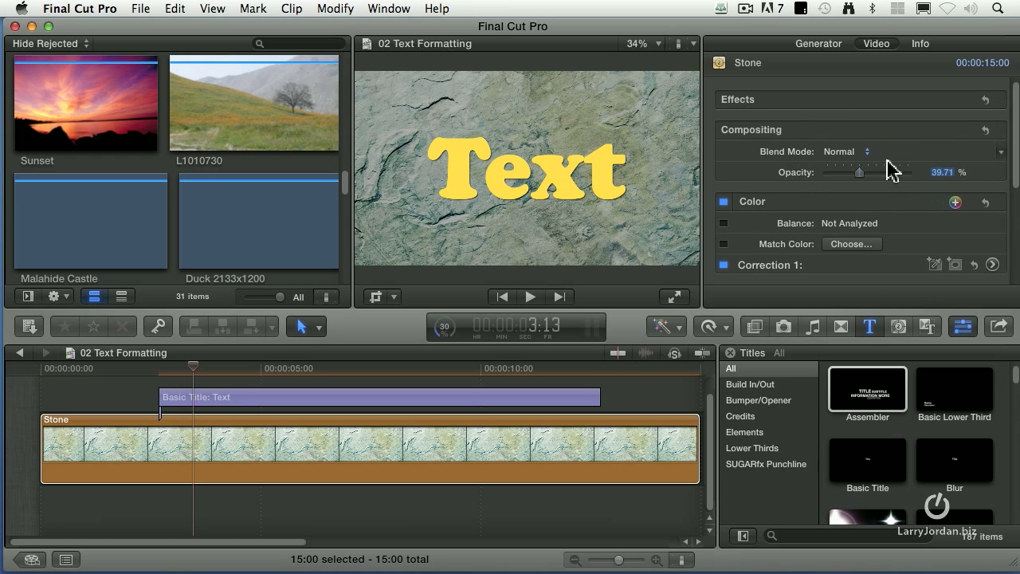
mouse_move(862, 175)
left_mouse_down()
mouse_move(928, 180)
mouse_move(856, 173)
left_mouse_up()
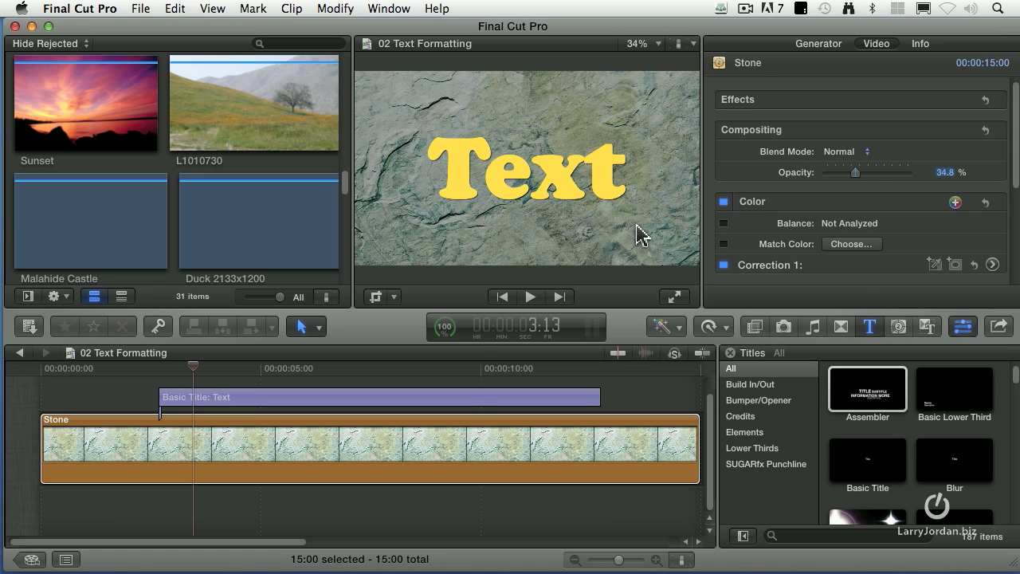
Select the Basic Title: Text clip, hide the Titles browser, and park the playhead near 7:19
left_click(469, 397)
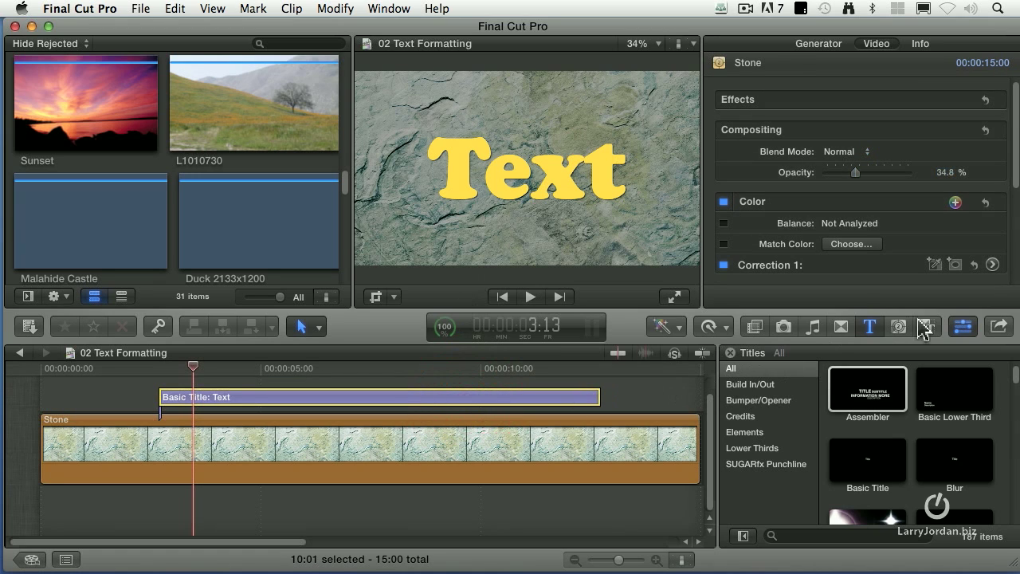
left_click(869, 326)
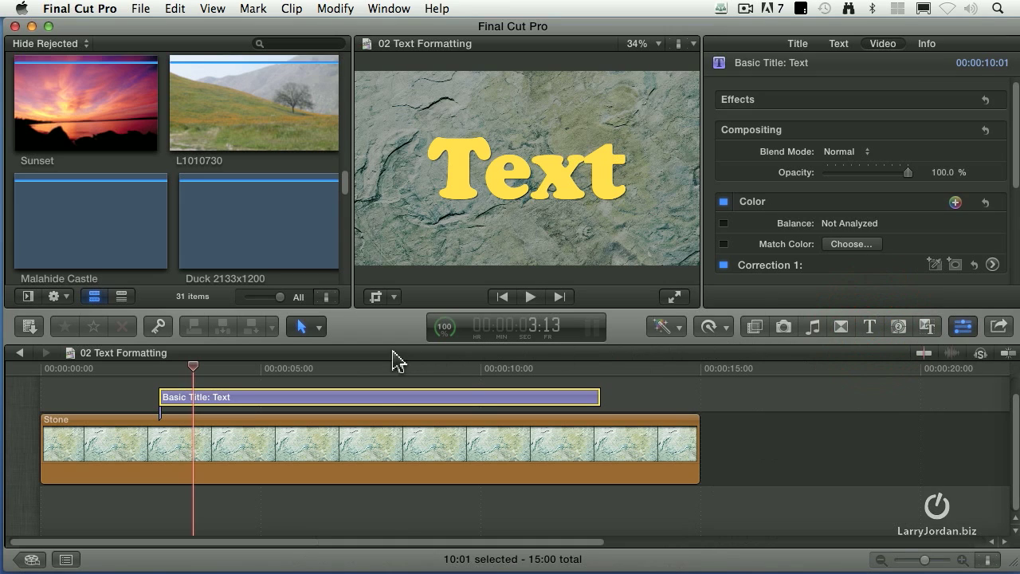
mouse_move(373, 371)
left_mouse_down()
mouse_move(486, 371)
mouse_move(374, 372)
left_mouse_up()
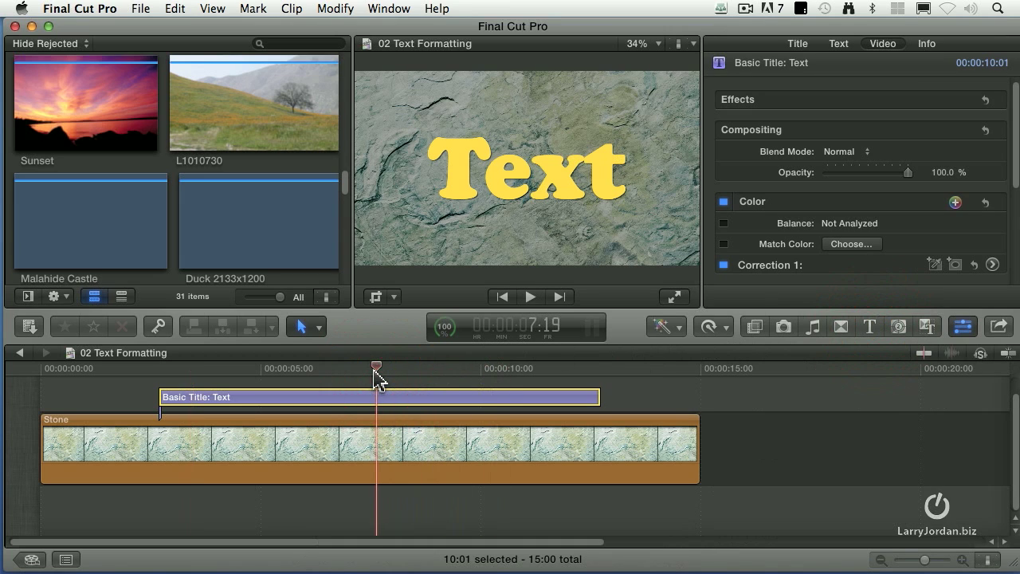
Show the title's Text Inspector and scroll down to the Face, Outline, Glow and Drop Shadow sections
left_click(840, 44)
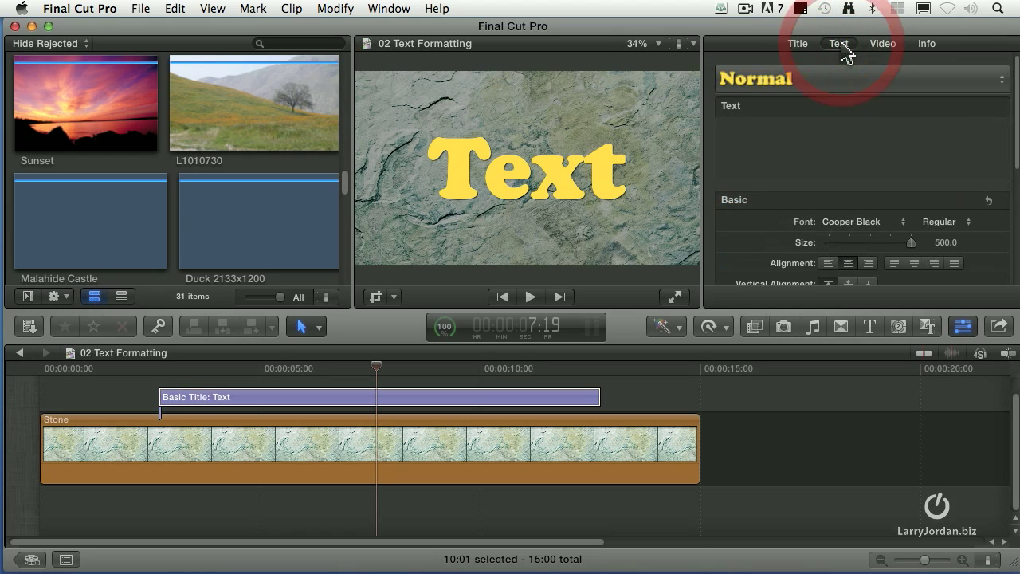
left_click(1016, 191)
left_click_drag(1016, 191, 1015, 291)
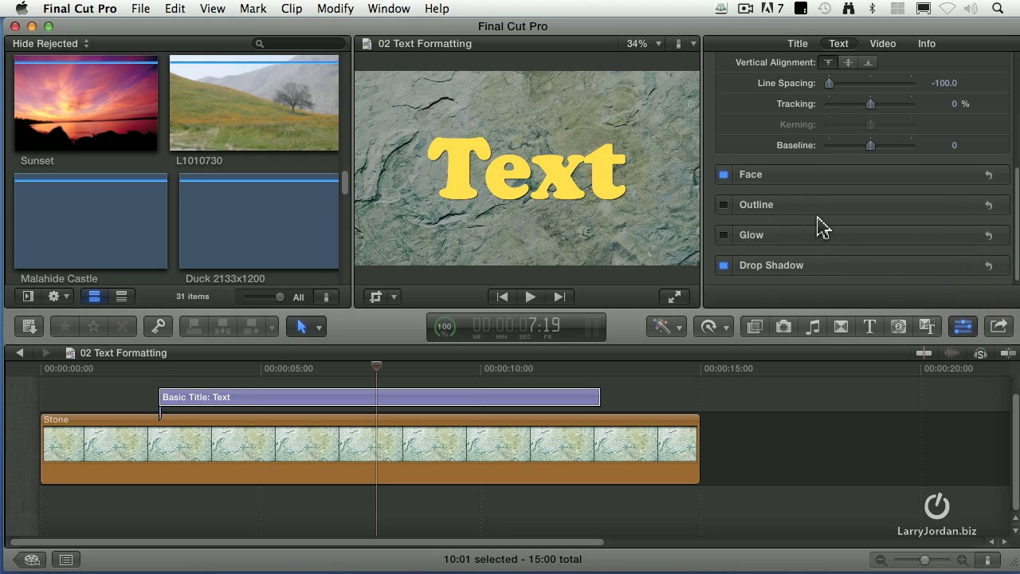